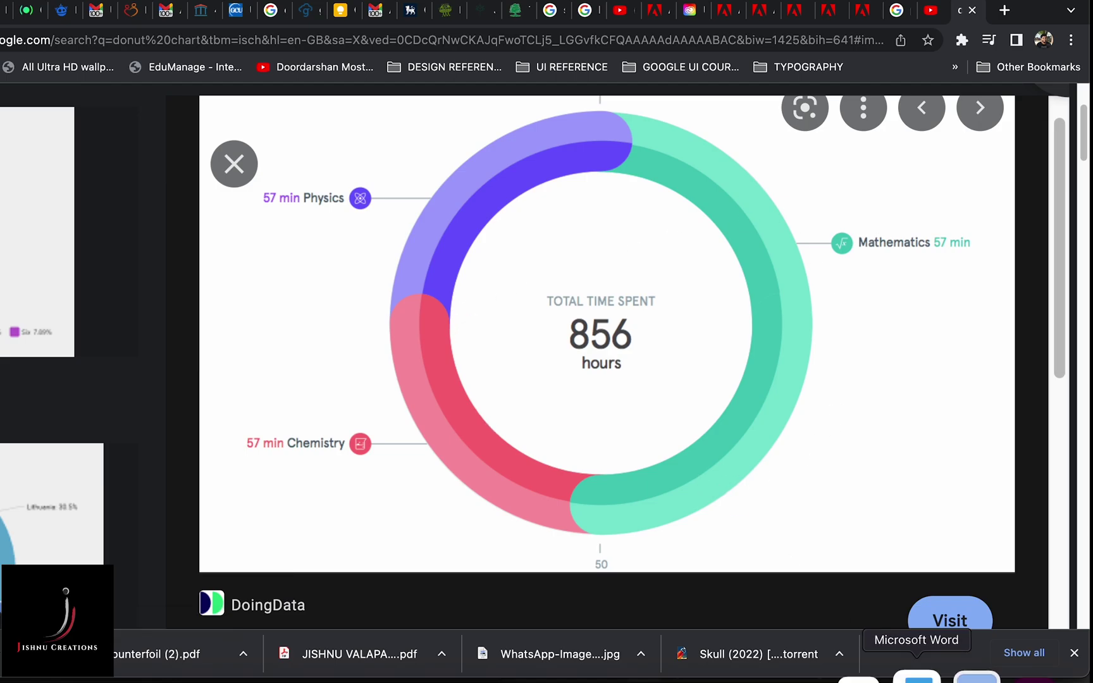
- Switch from the Chrome donut-chart reference to the Weekly Report design in Adobe XD
left_click(999, 657)
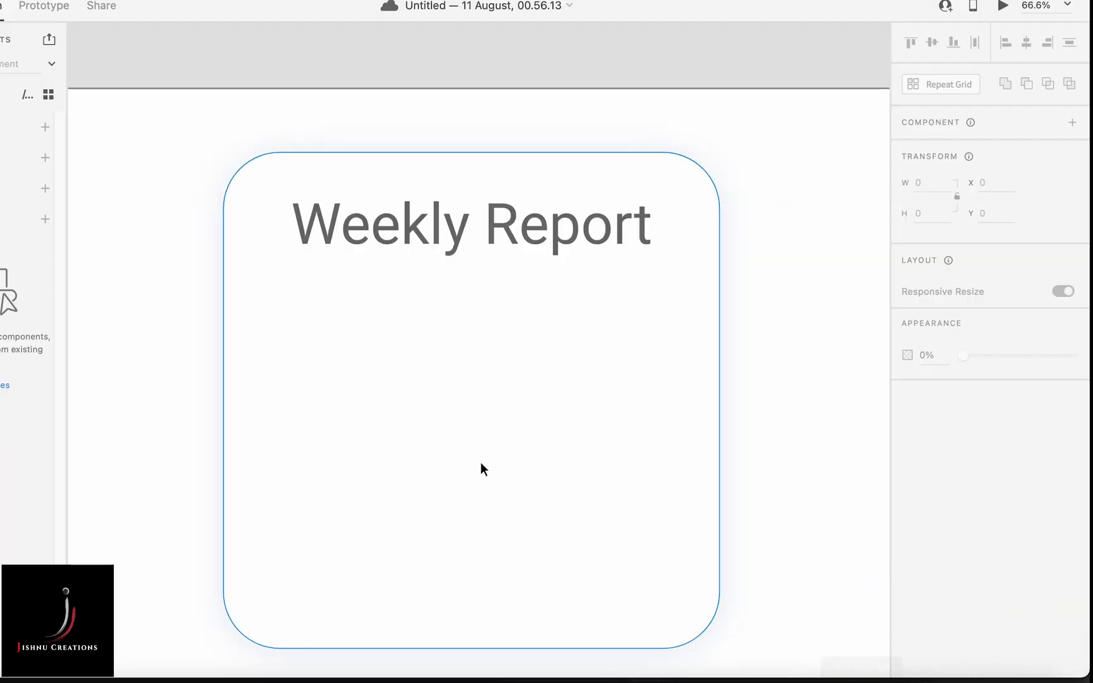
scroll(480, 461, "down", 5)
scroll(480, 462, "down", 5)
scroll(490, 524, "up", 1)
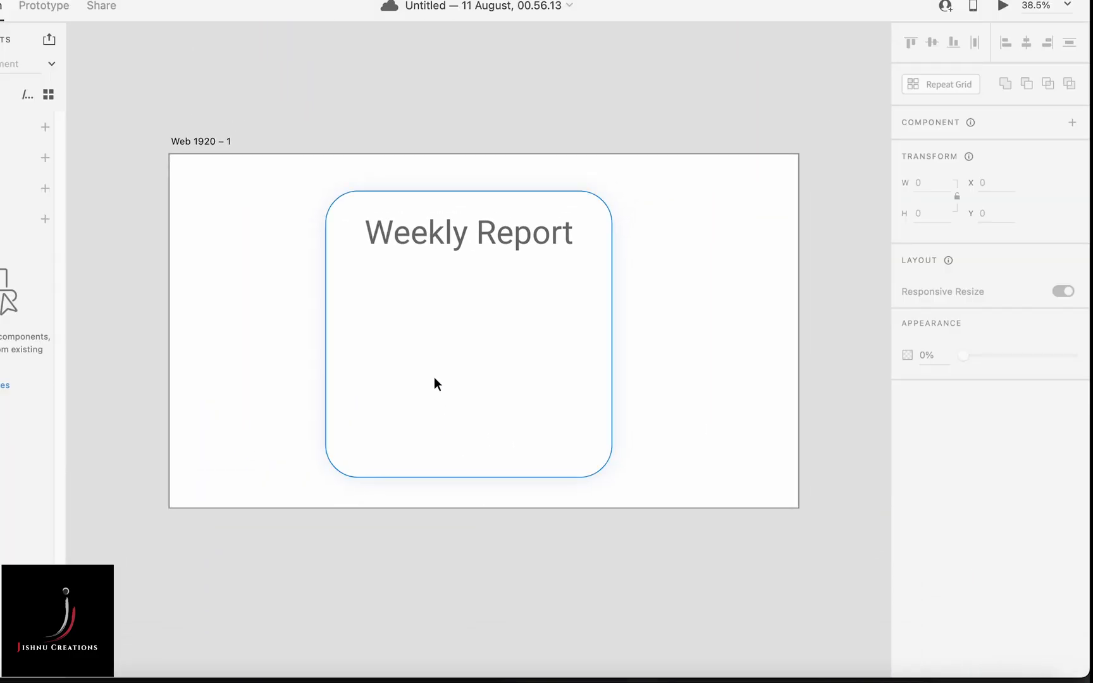
scroll(427, 368, "right", 2)
scroll(427, 368, "up", 5)
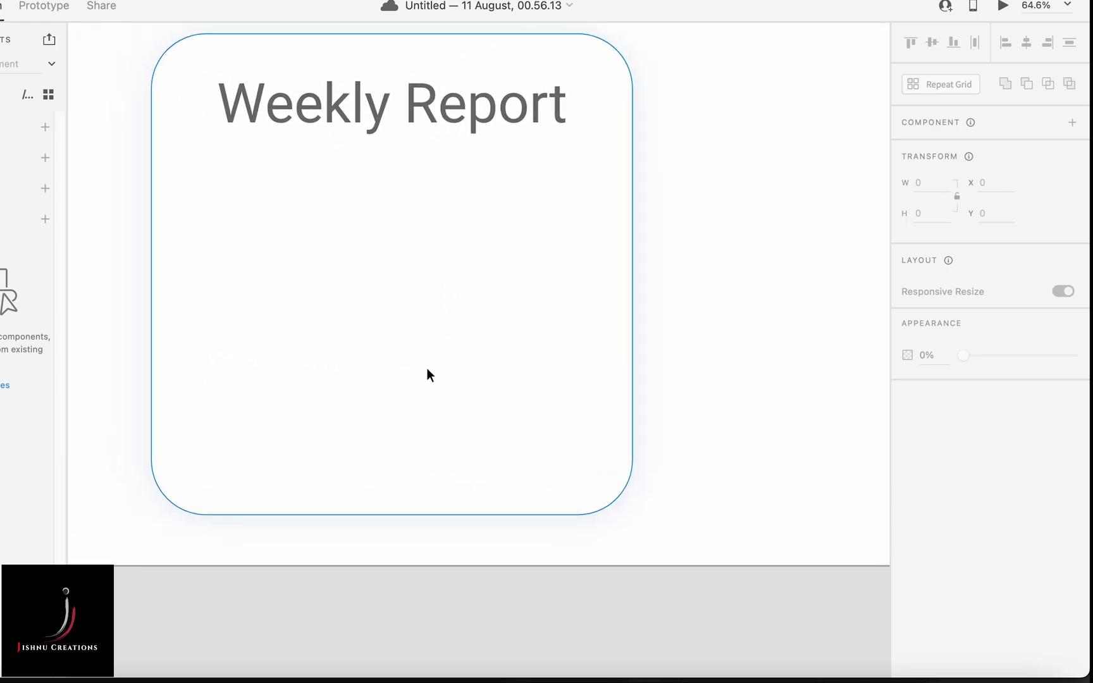
scroll(495, 152, "left", 2)
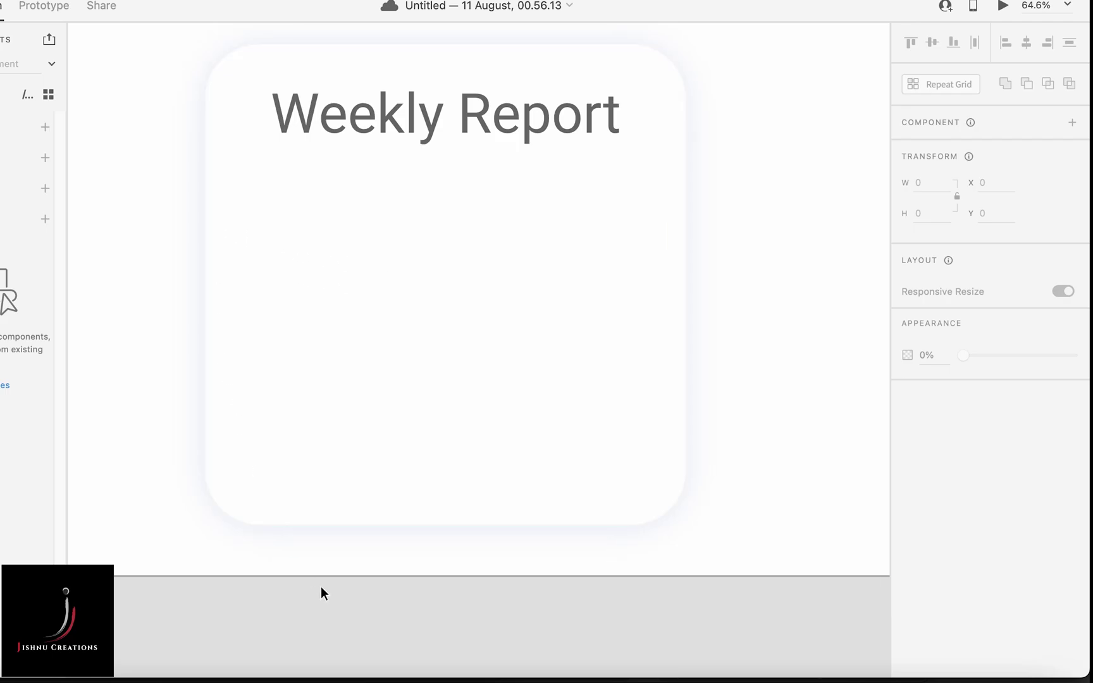
left_click(637, 664)
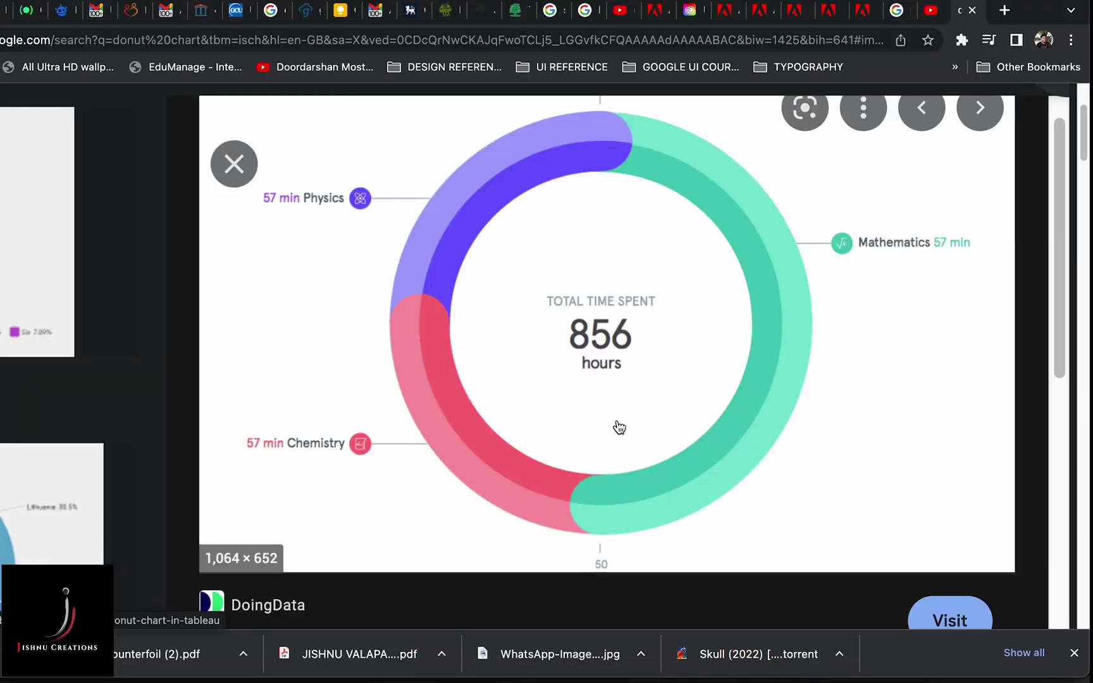
left_click(997, 661)
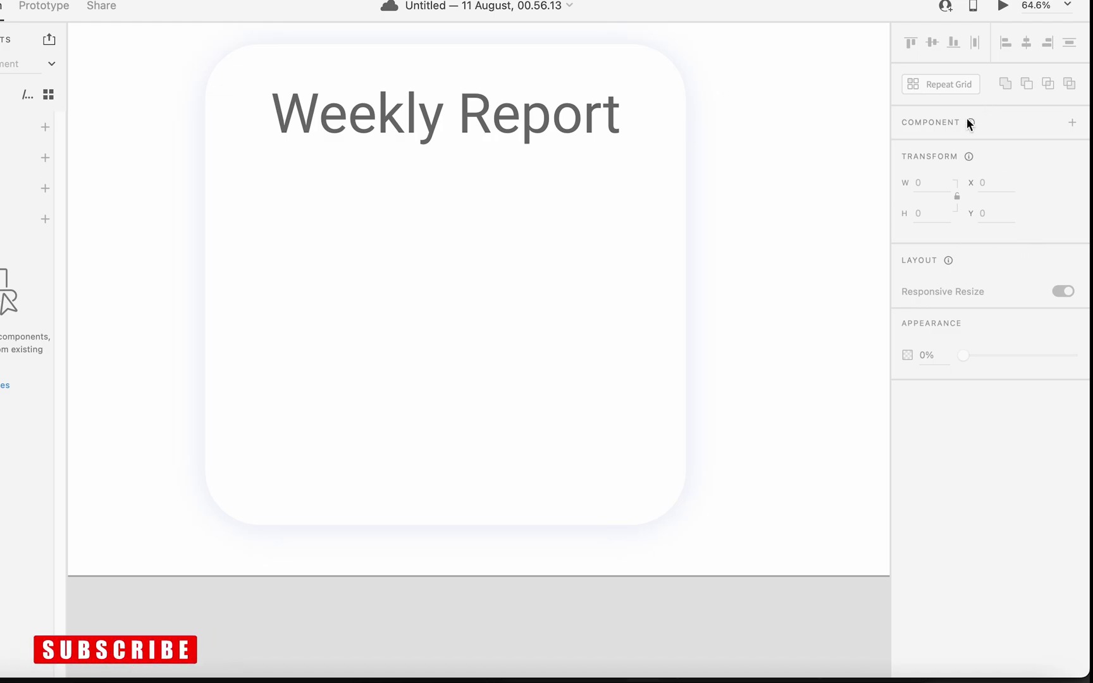
mouse_move(968, 121)
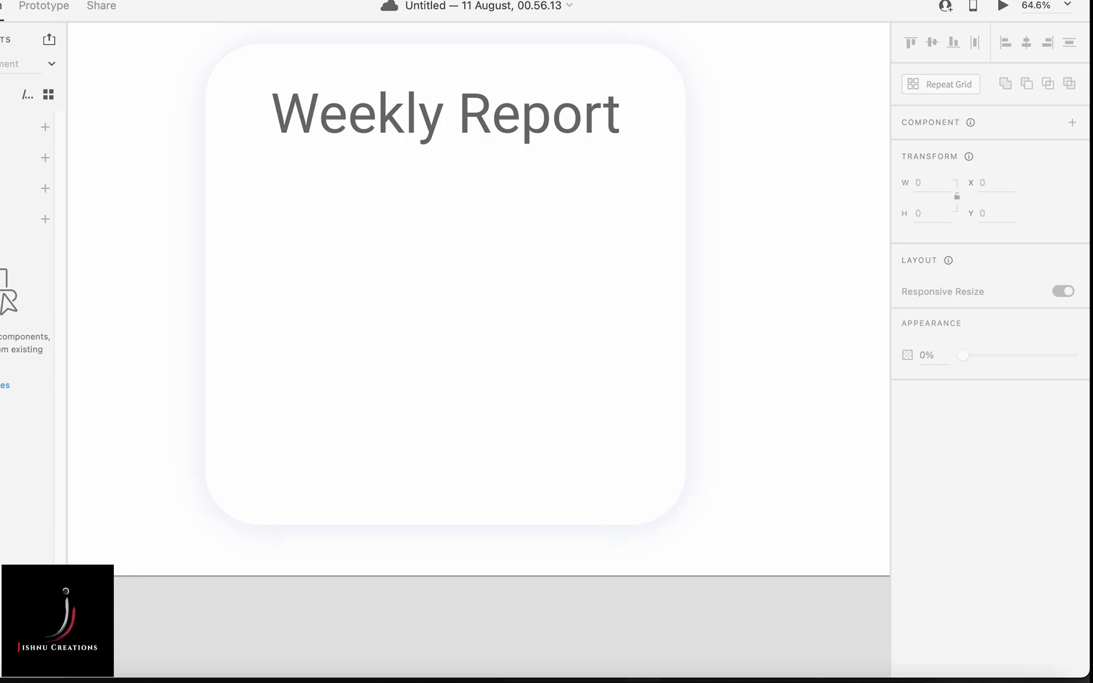
- Draw a circle on the Weekly Report card and centre it horizontally with the card background
left_click_drag(413, 266, 613, 444)
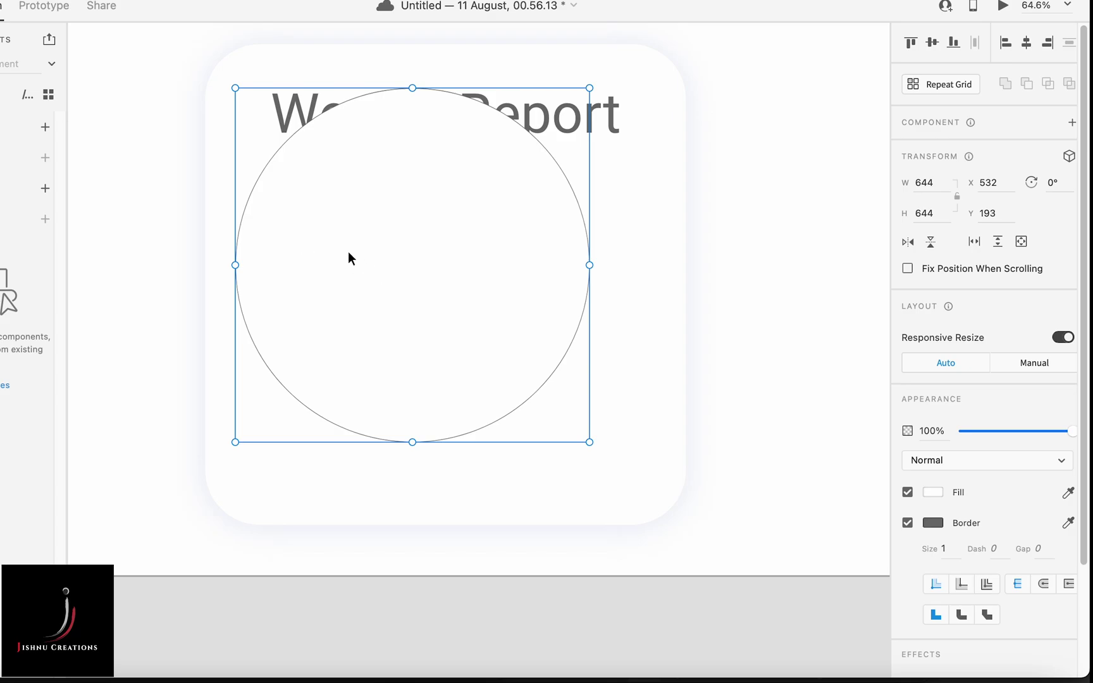
left_click(259, 172)
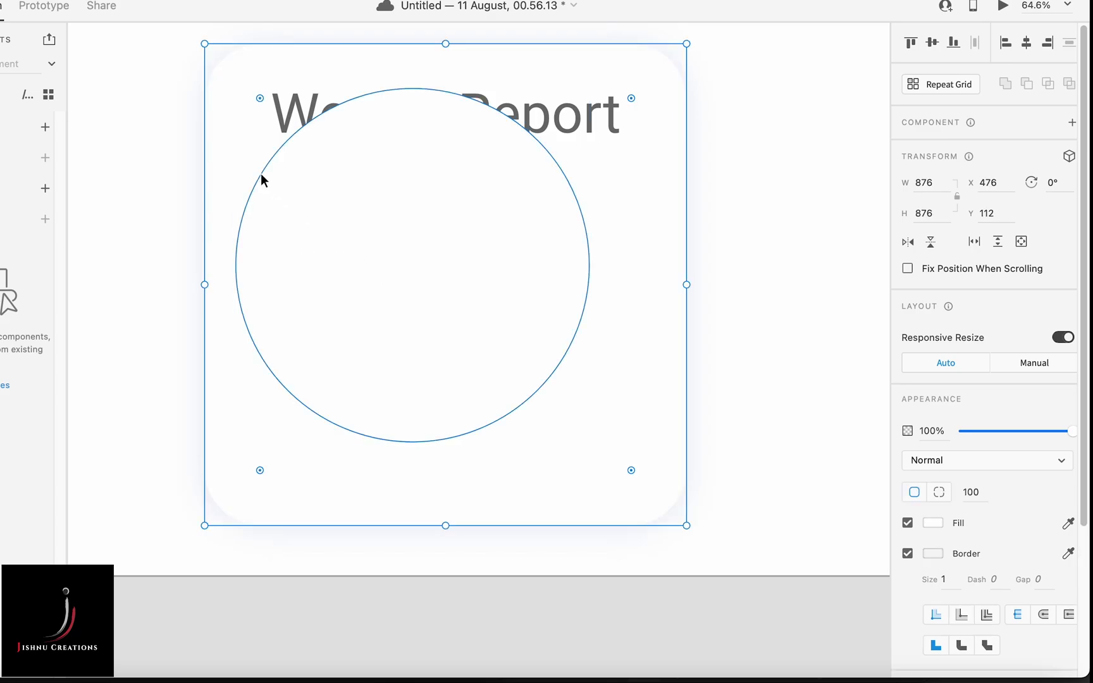
left_click(262, 174, "shift")
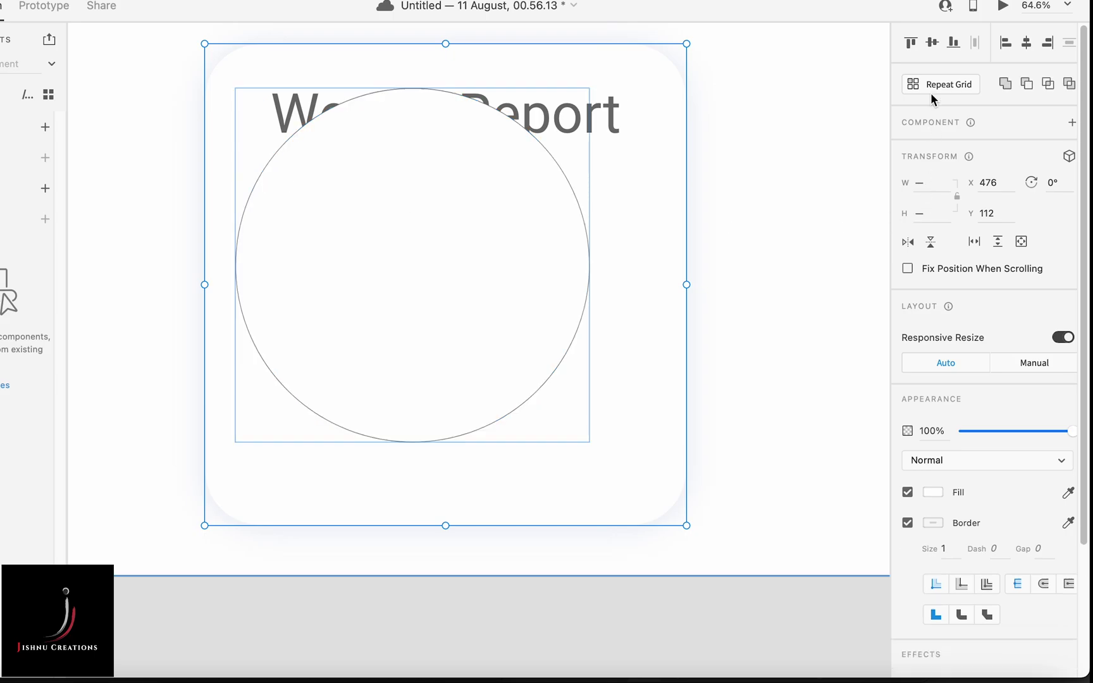
left_click(1026, 44)
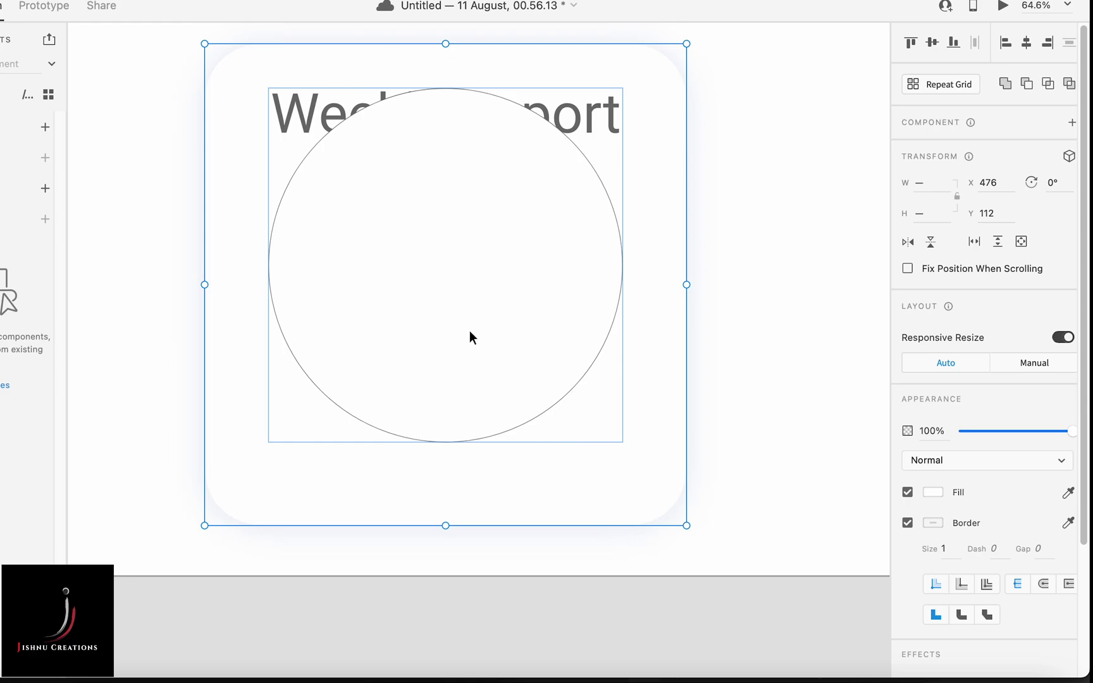
left_click(176, 290)
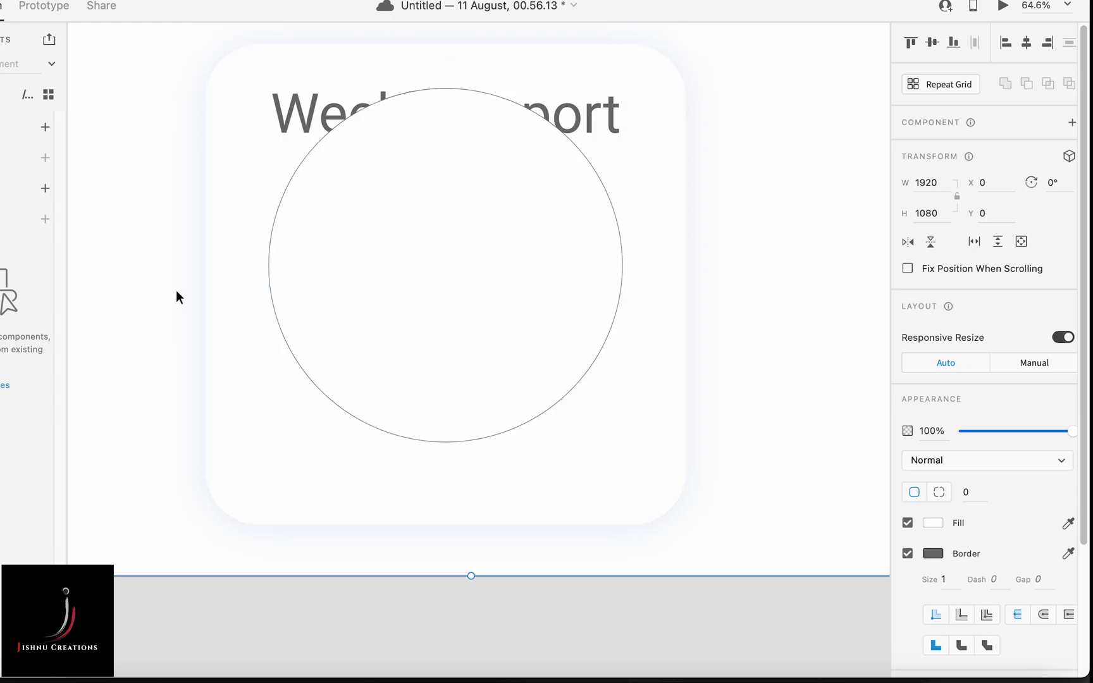
- Move the circle below the Weekly Report title and resize it about its centre to 550 × 550
left_click(275, 304)
mouse_move(275, 302)
left_mouse_down()
mouse_move(275, 331)
mouse_move(275, 321)
left_mouse_up()
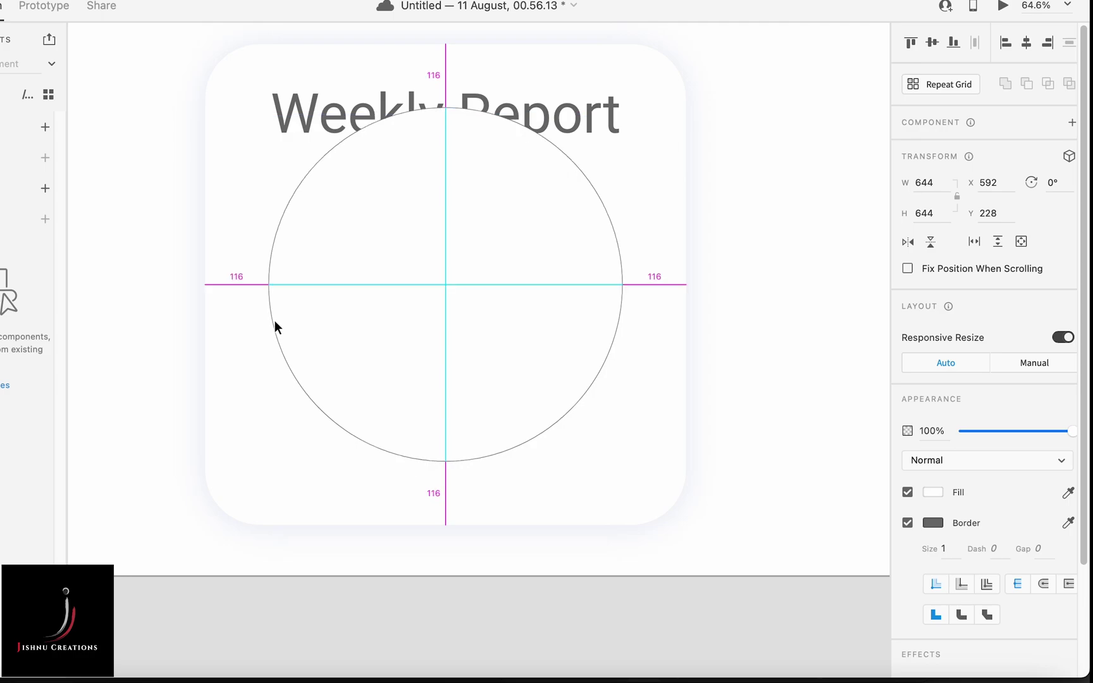
left_click_drag(275, 321, 274, 321)
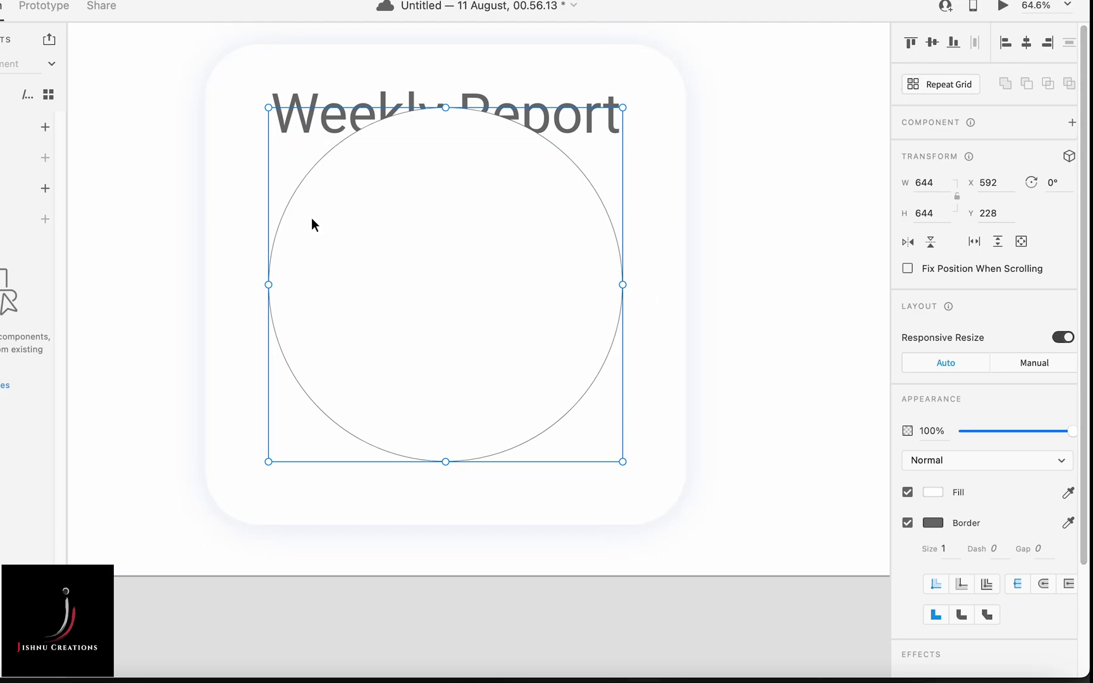
left_click_drag(289, 202, 288, 249)
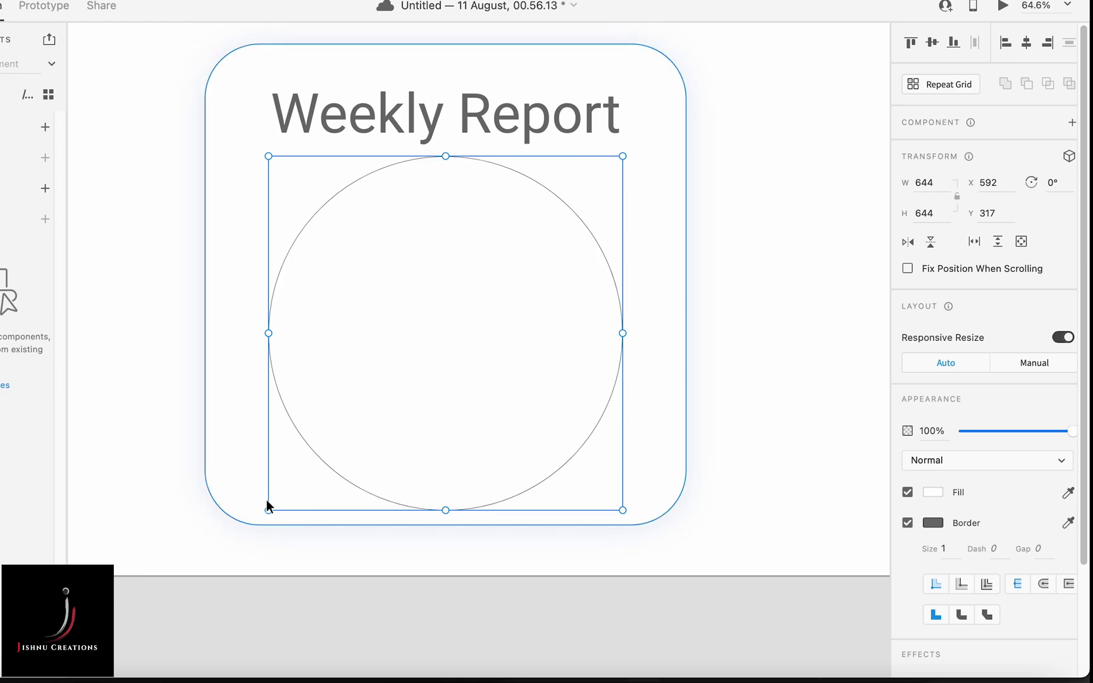
left_click_drag(268, 510, 293, 500)
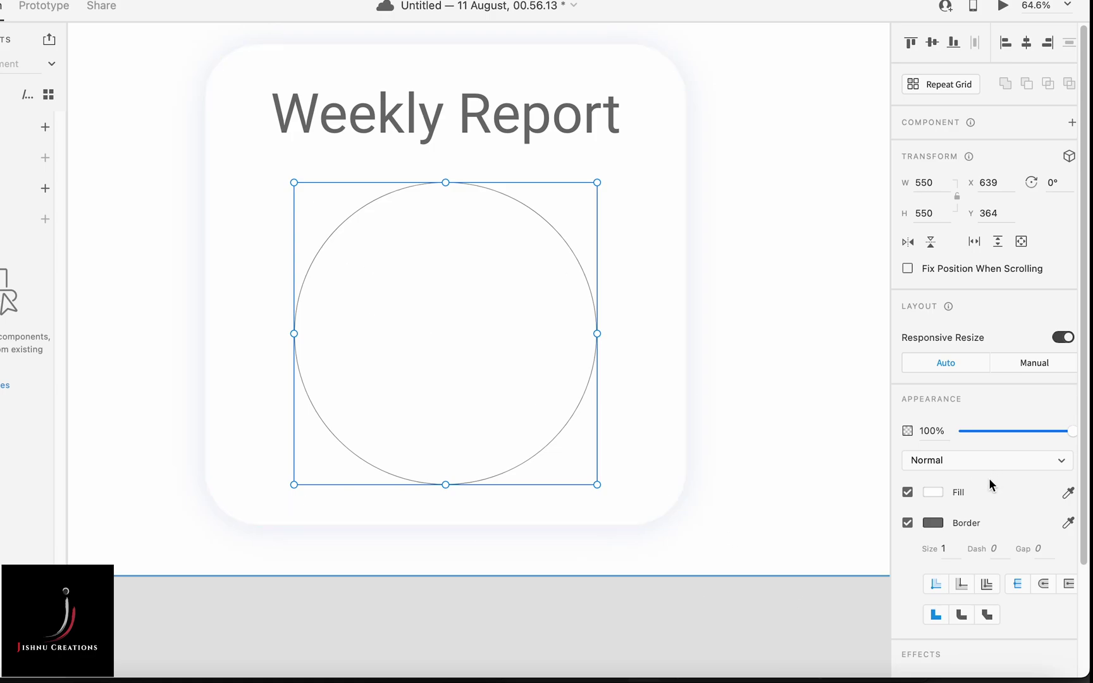
- Remove the circle's fill and give it a 40-pixel border
left_click(906, 492)
left_click(942, 552)
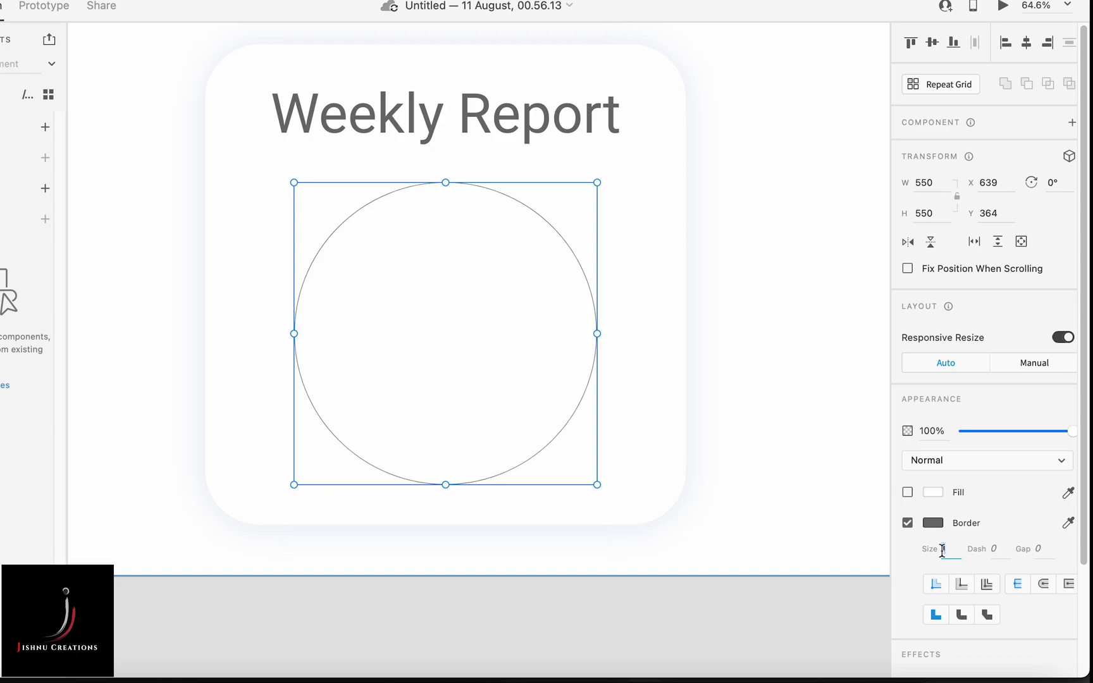
type("40")
- Set the border dash length to 430 and save the document
left_click(1005, 549)
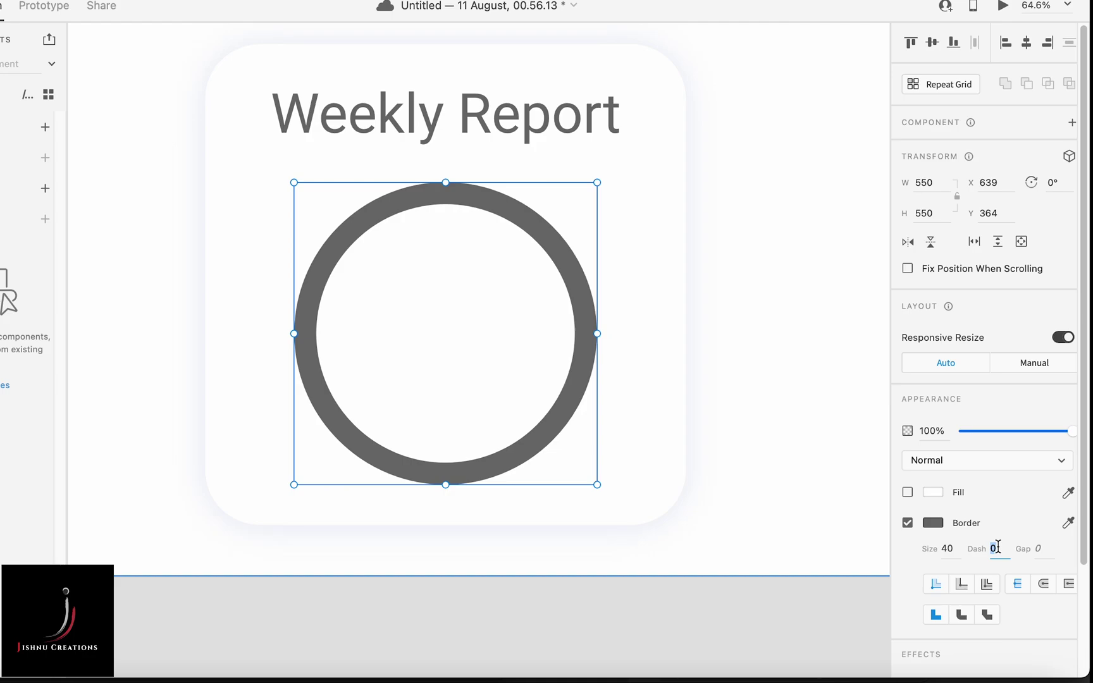
type("430")
key("super+s")
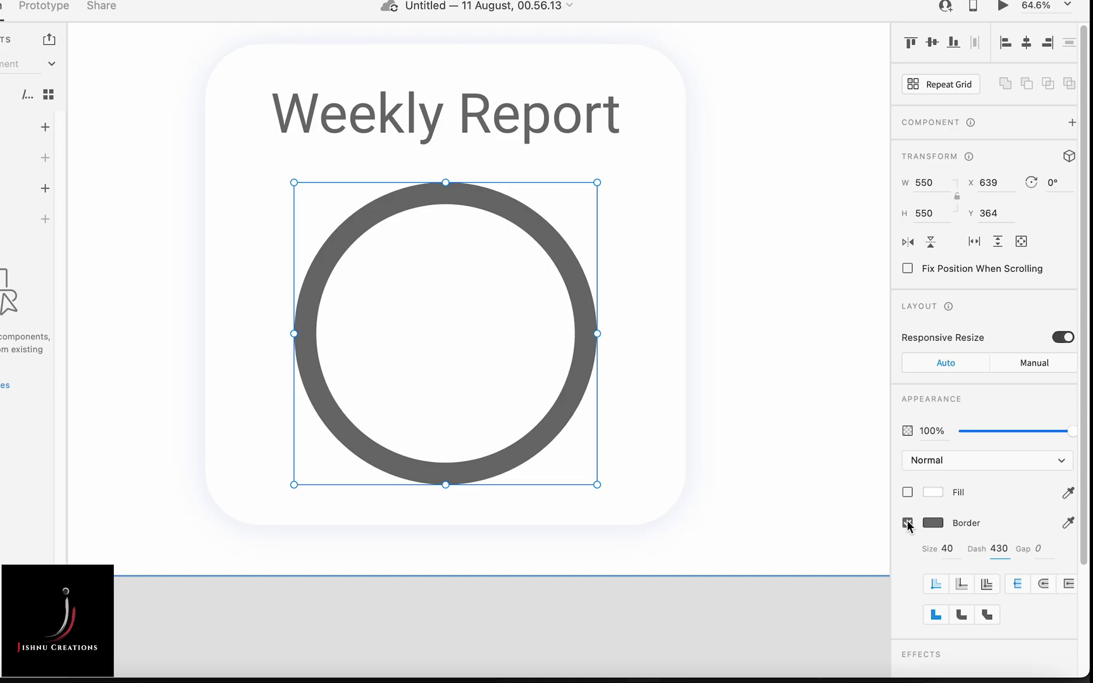
- Apply the 430 dash, try border sizes 20 and 40, then undo back to the solid ring
left_click(948, 549)
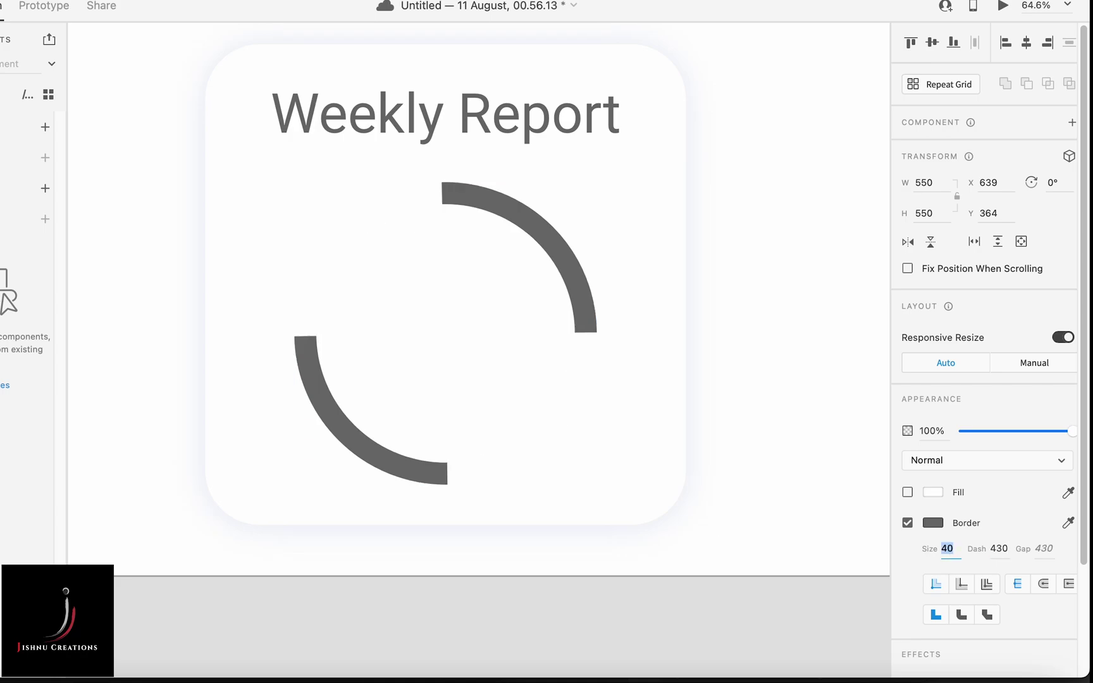
type("20")
key("Return")
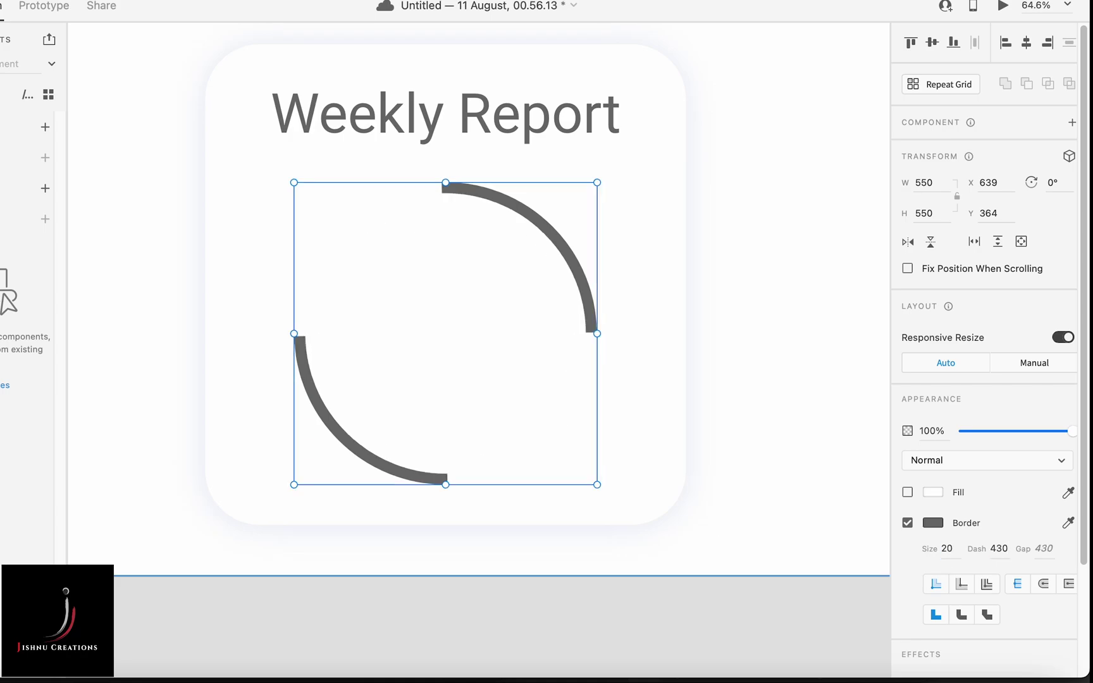
left_click(946, 550)
type("40")
key("Escape")
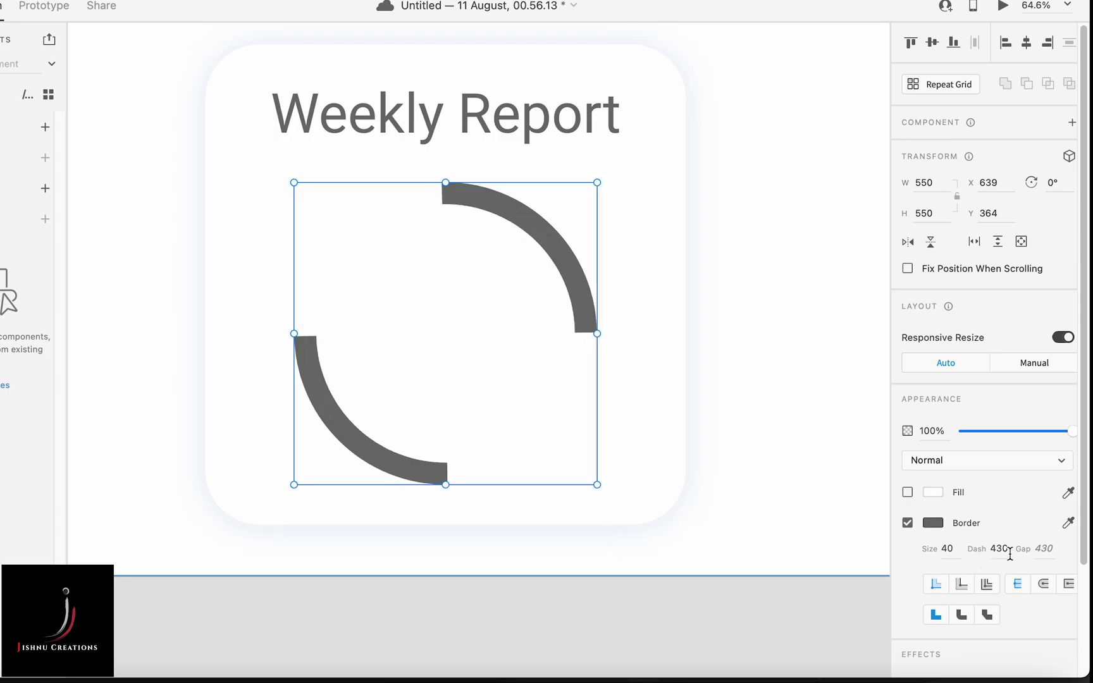
key("super+z")
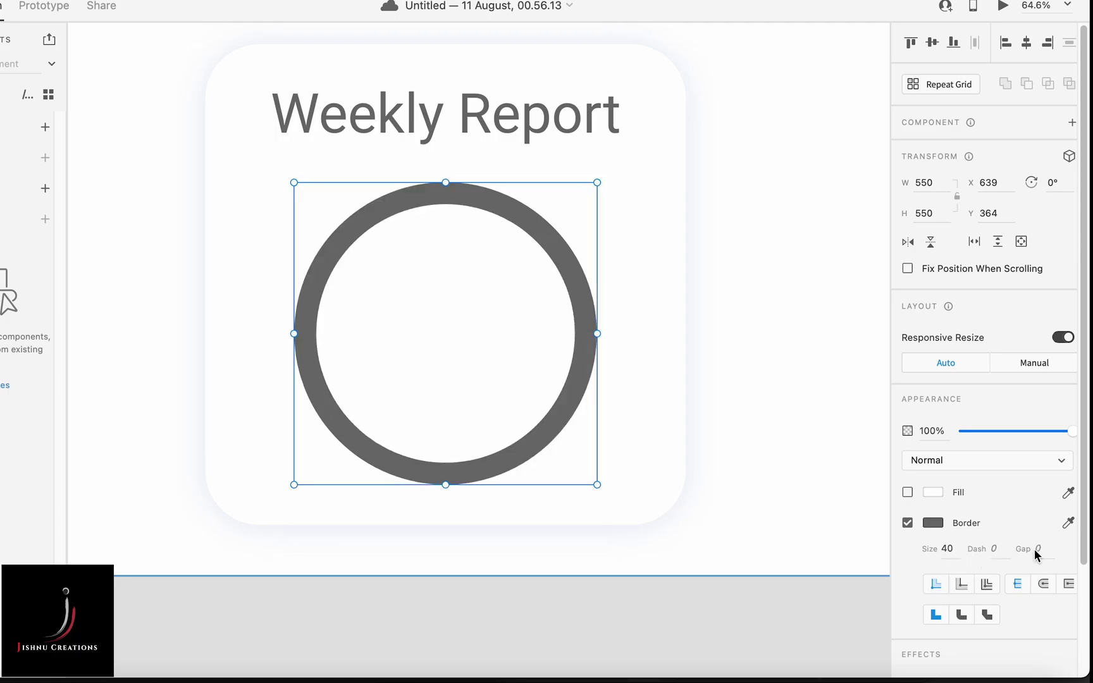
- Set dash 430 and gap 1000 to leave one top arc, then return to the Chrome reference
left_click(992, 549)
type("430")
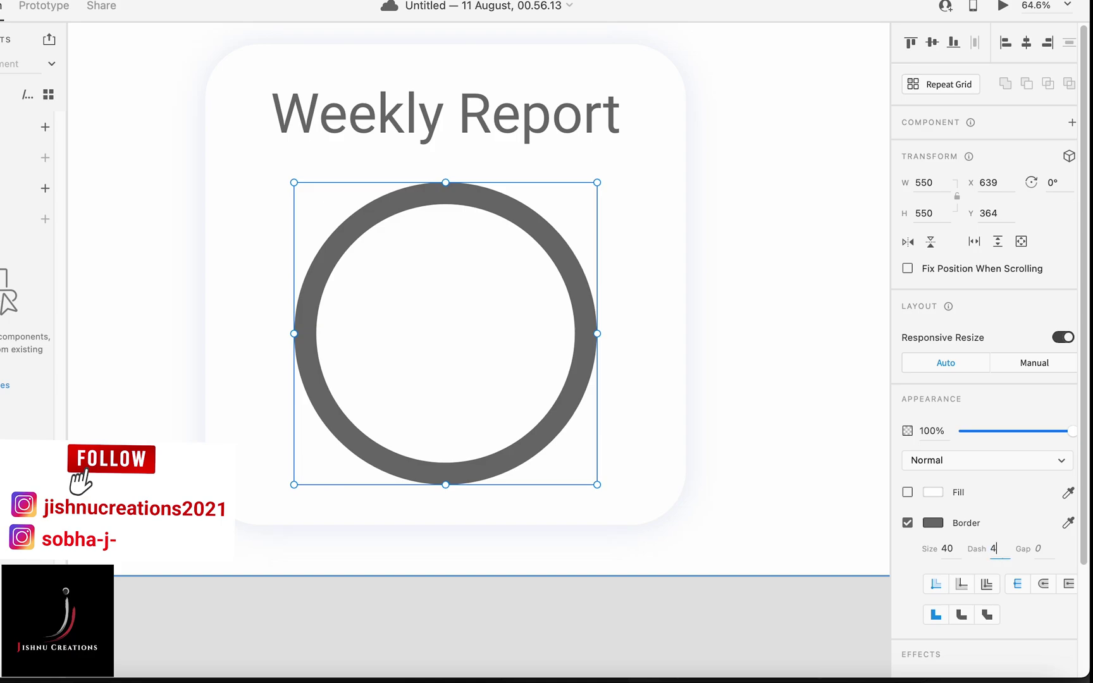
left_click(1048, 549)
type("1000")
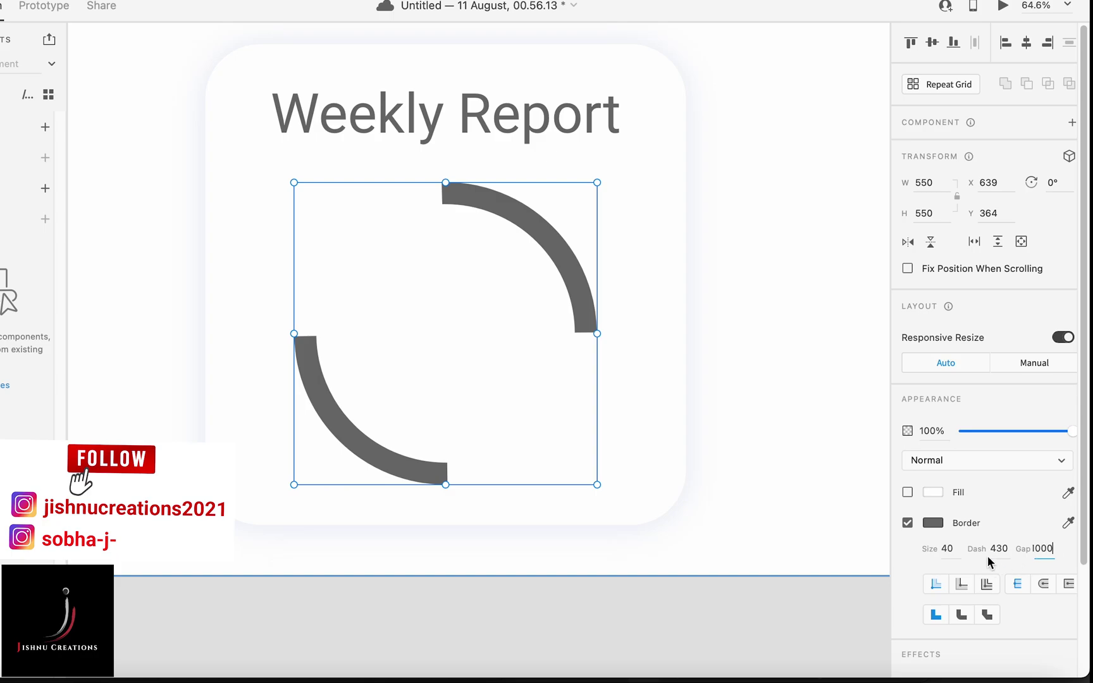
left_click(946, 557)
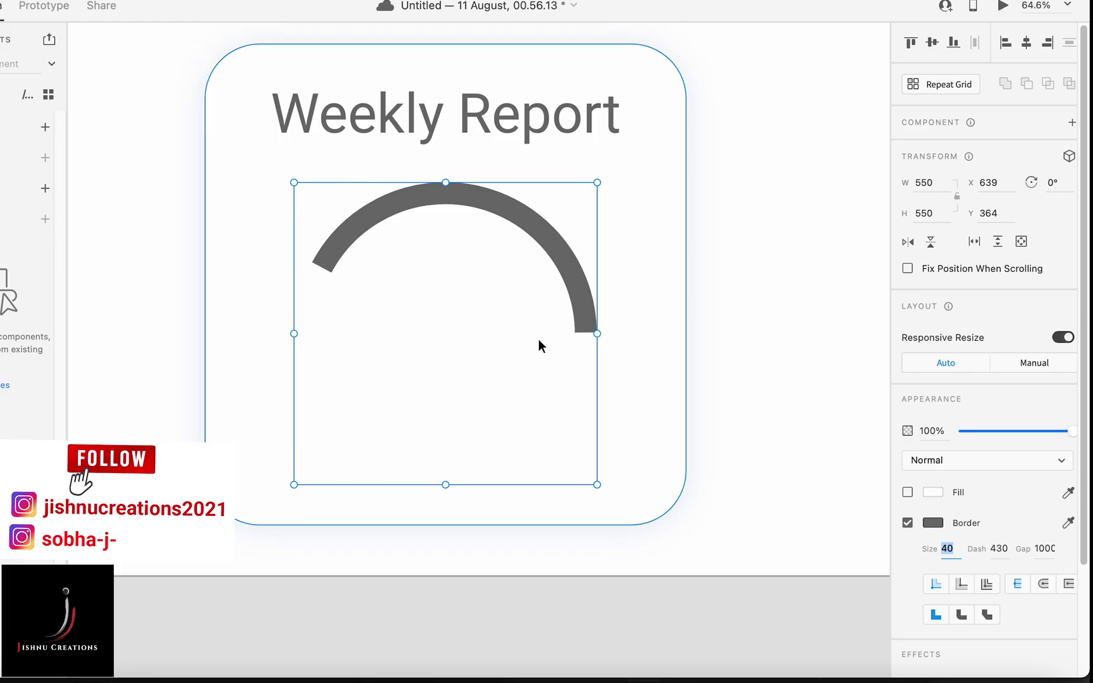
left_click(580, 659)
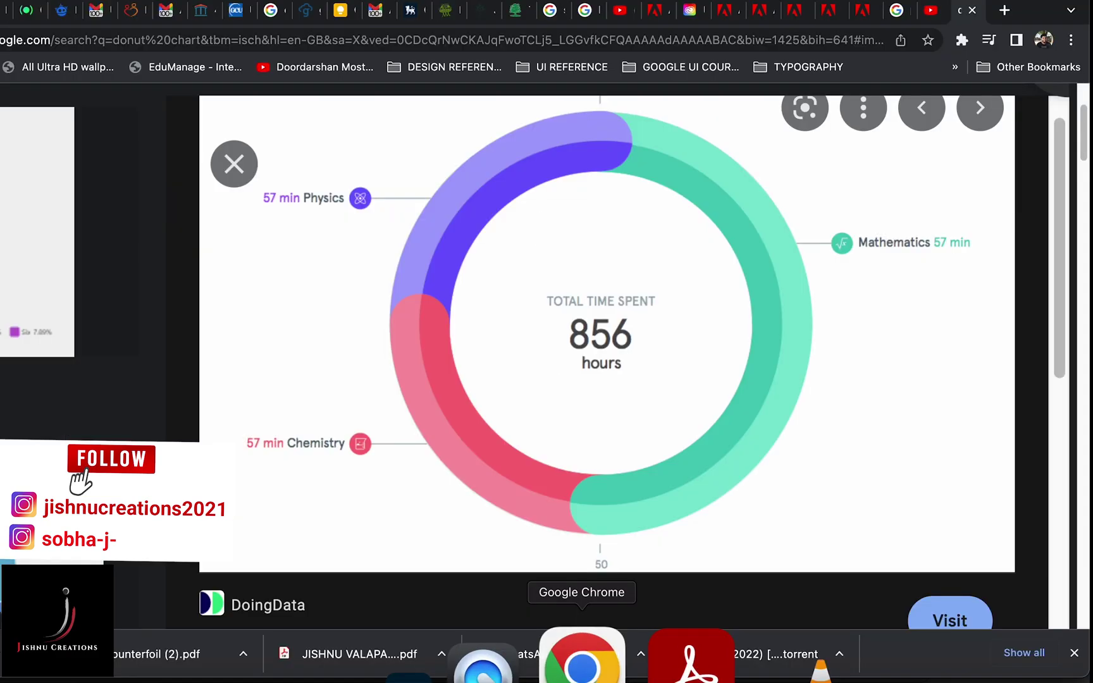